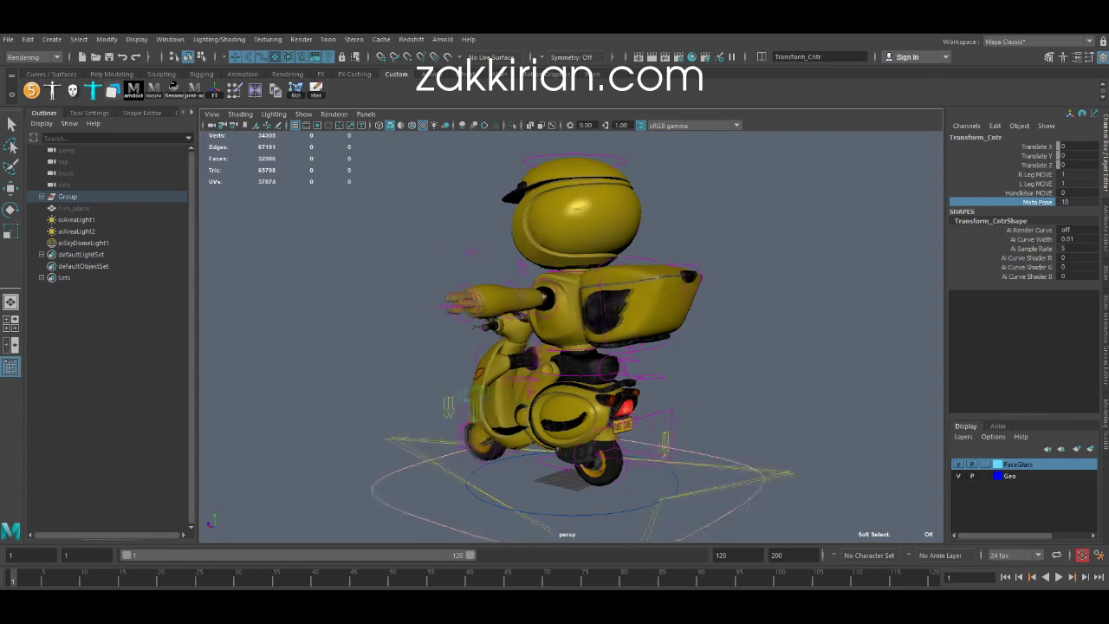
Try to move the rig control just behind the scooter's rear wheel, and undo the changes.
alt+right_drag(554, 337, 624, 337)
alt+drag(571, 347, 597, 321)
alt+right_drag(555, 338, 640, 337)
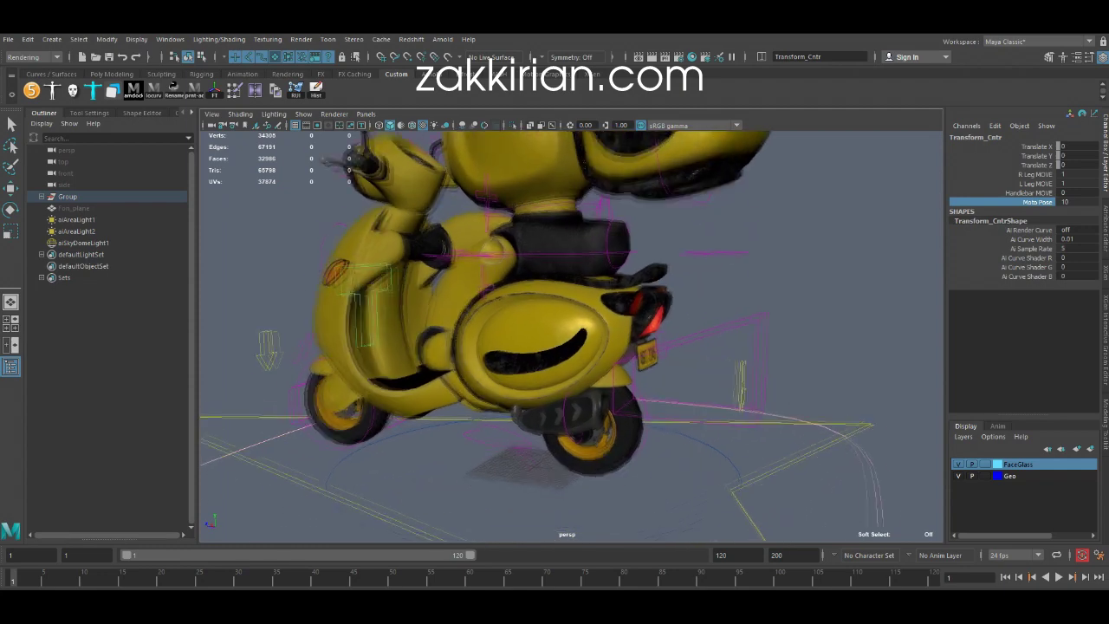
alt+middle_drag(554, 338, 591, 345)
click(791, 397)
drag(795, 342, 794, 335)
alt+drag(572, 346, 615, 334)
mouse_move(784, 325)
mouse_down()
mouse_move(798, 273)
mouse_move(800, 323)
mouse_up()
key(ctrl+z)
key(ctrl+z)
Select the left exhaust tube control, try to rotate the FKTransf_L control, and undo the rotation.
click(666, 430)
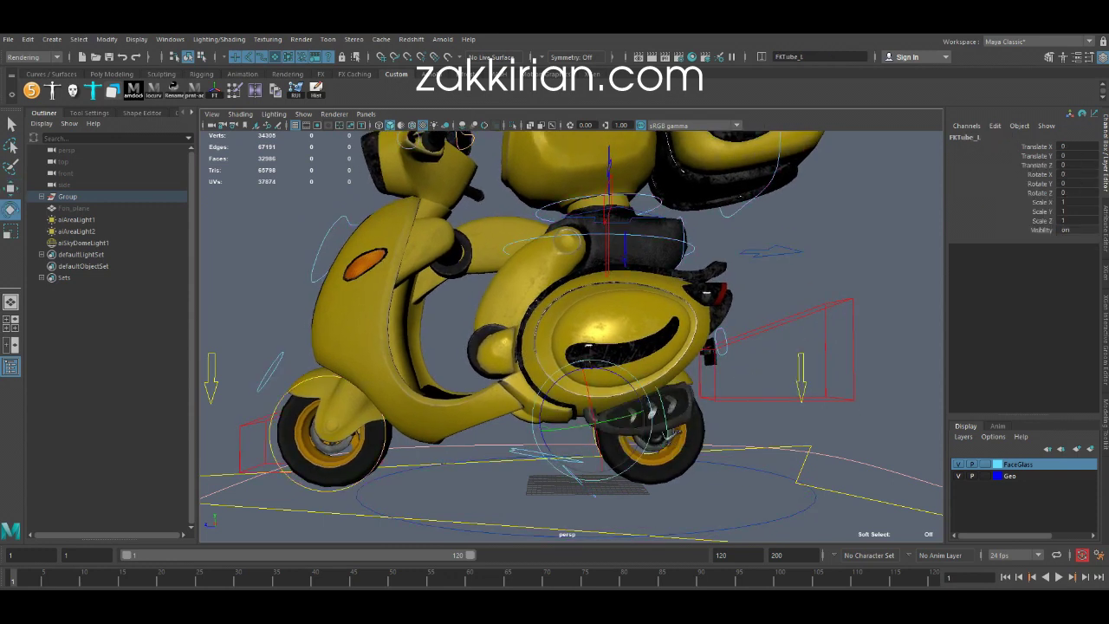
alt+drag(675, 432, 755, 447)
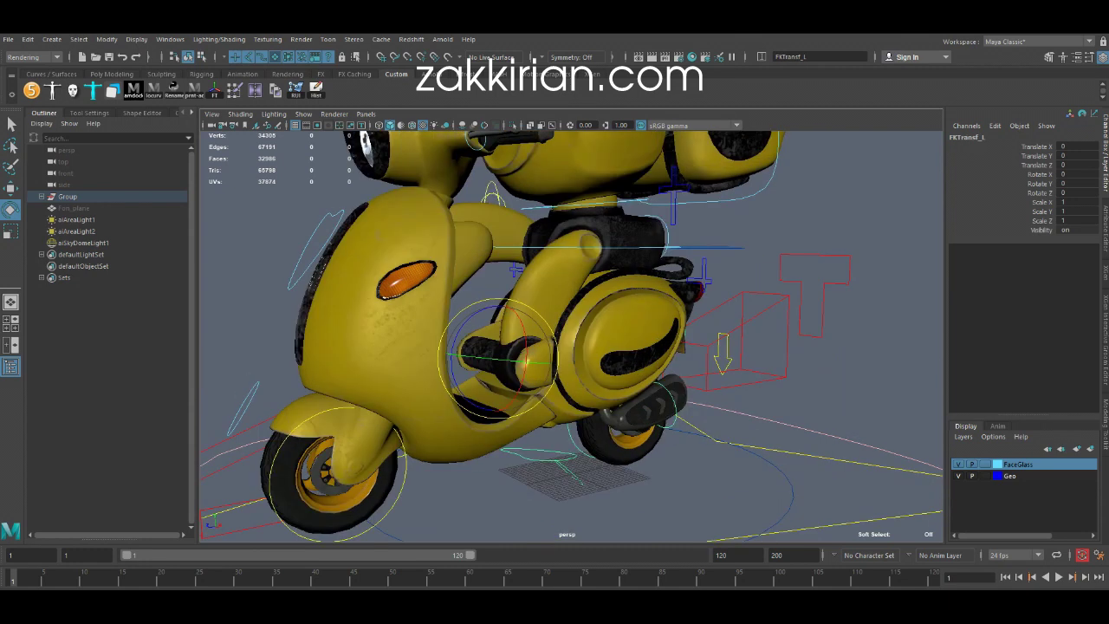
alt+drag(511, 364, 520, 394)
drag(463, 329, 457, 359)
key(ctrl+z)
Try to move the left shock absorber control FKAbs_L beside the rear wheel, and undo the moves.
click(580, 472)
alt+drag(580, 472, 578, 442)
drag(532, 369, 550, 505)
alt+middle_drag(549, 505, 551, 410)
key(ctrl+z)
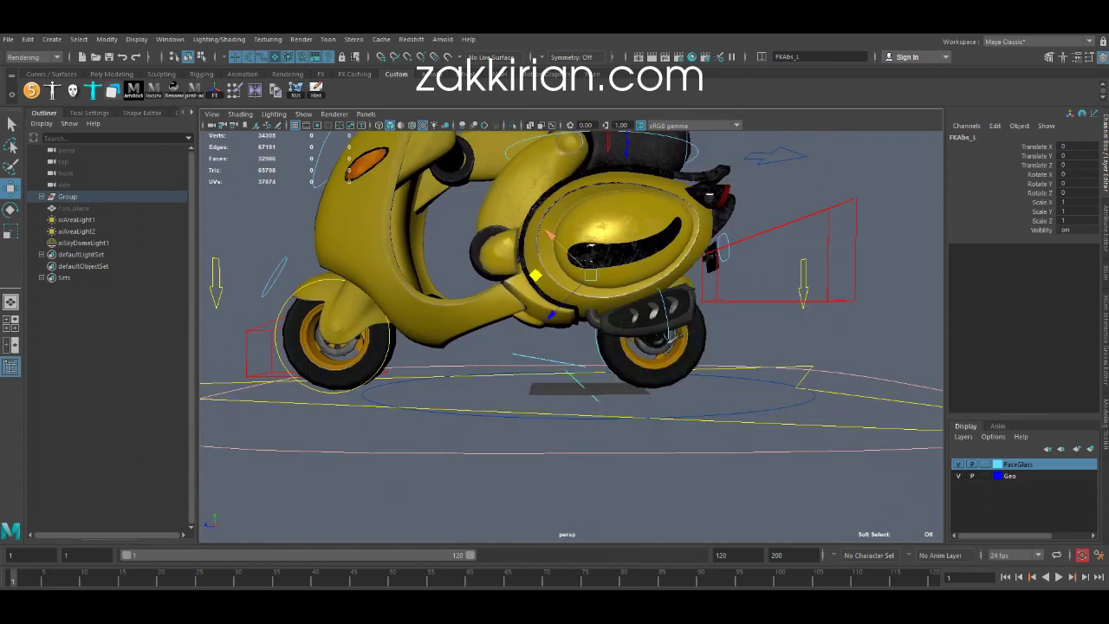
drag(560, 307, 501, 307)
drag(591, 220, 591, 246)
key(ctrl+z)
key(ctrl+z)
Try to move the yellow arrow control behind the scooter's rear wheel, and undo it.
alt+middle_drag(598, 260, 608, 297)
click(812, 298)
drag(814, 261, 814, 261)
key(ctrl+z)
alt+middle_drag(814, 261, 789, 312)
Try to rotate and move the front shock absorber control FKAbs_R, and undo the changes.
alt+drag(789, 311, 853, 286)
click(712, 335)
key(ctrl+z)
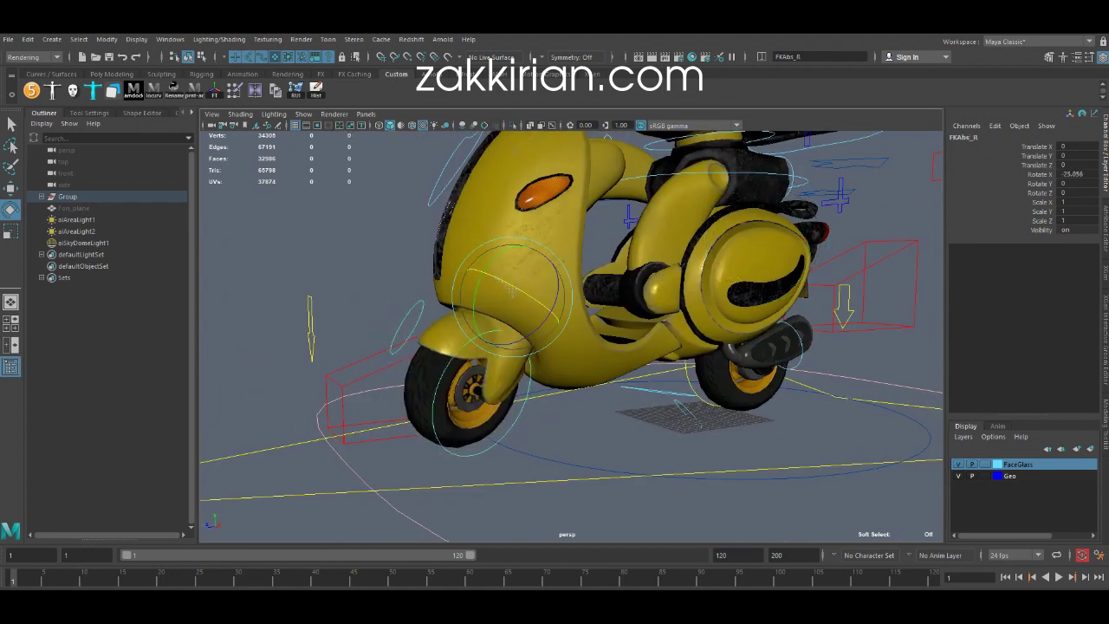
scroll(511, 290, down, 3)
alt+middle_drag(511, 290, 499, 362)
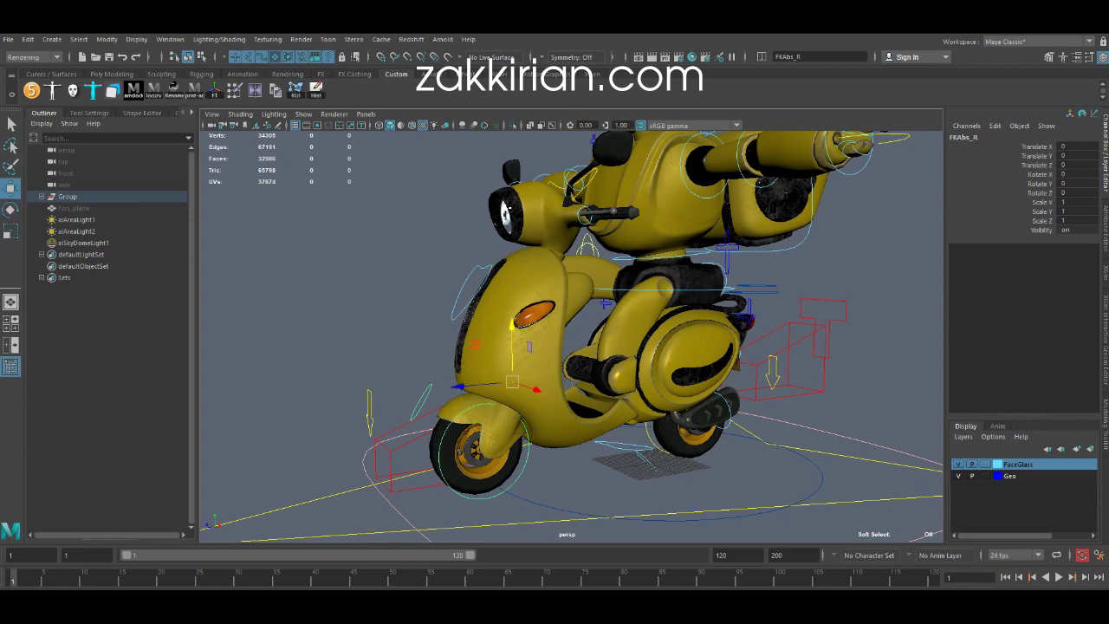
drag(509, 374, 509, 342)
drag(485, 431, 524, 438)
key(ctrl+z)
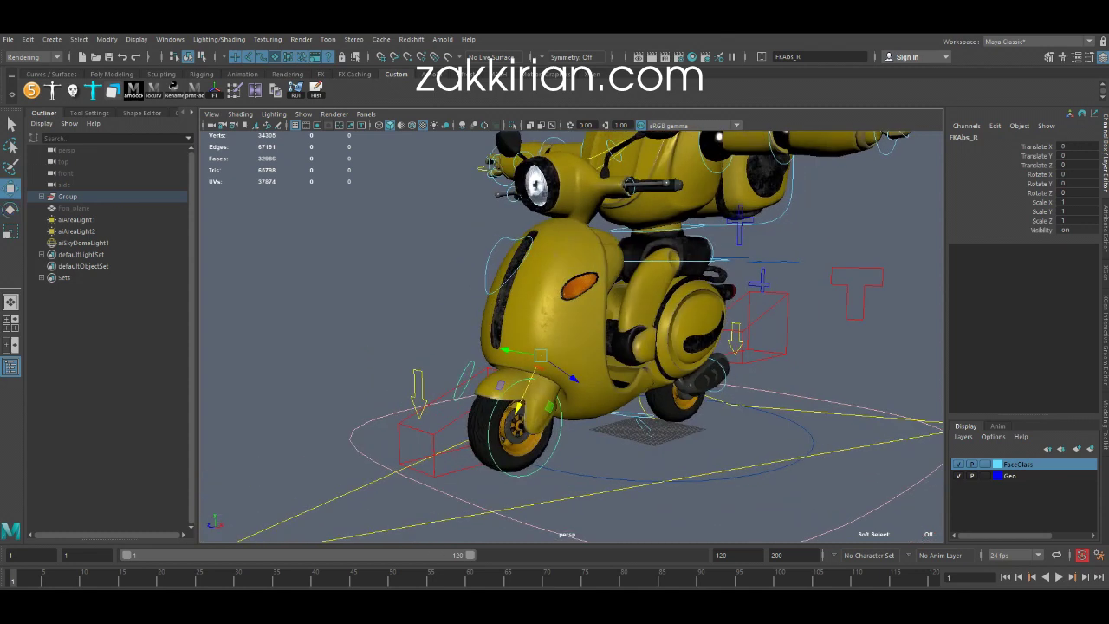
Try to move the yellow arrow control in front of the scooter's front wheel, and undo it.
click(418, 395)
drag(416, 338, 351, 326)
key(ctrl+z)
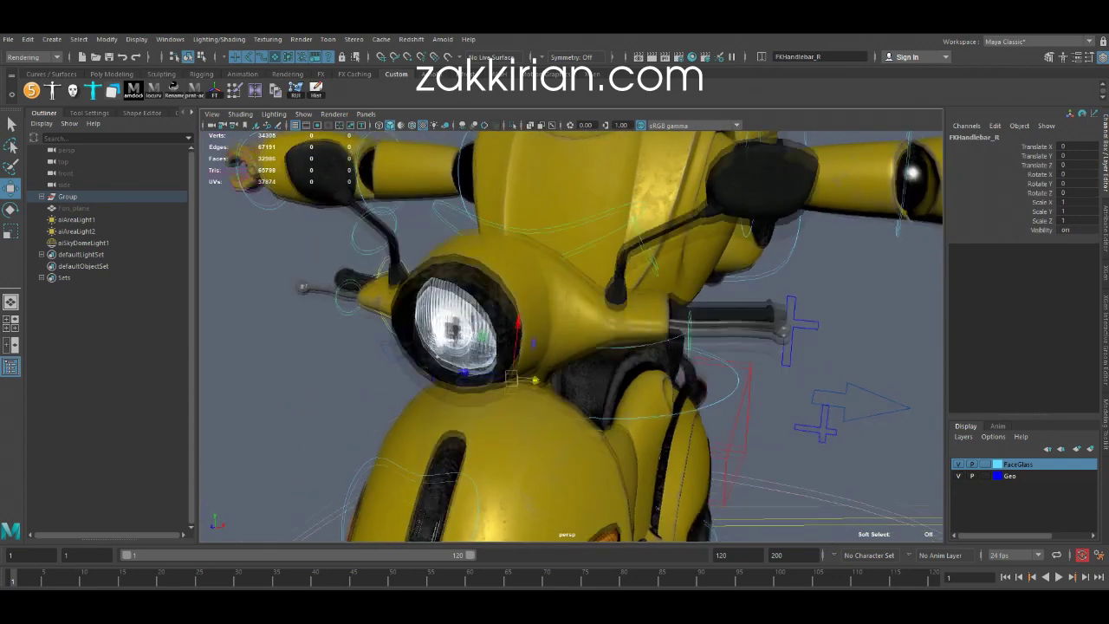
Try to move the handlebar control FKHandlebar_R and rotate the brake lever controls, and undo the changes.
mouse_move(528, 376)
mouse_down()
mouse_move(511, 374)
mouse_move(550, 377)
mouse_move(504, 373)
mouse_move(548, 378)
mouse_up()
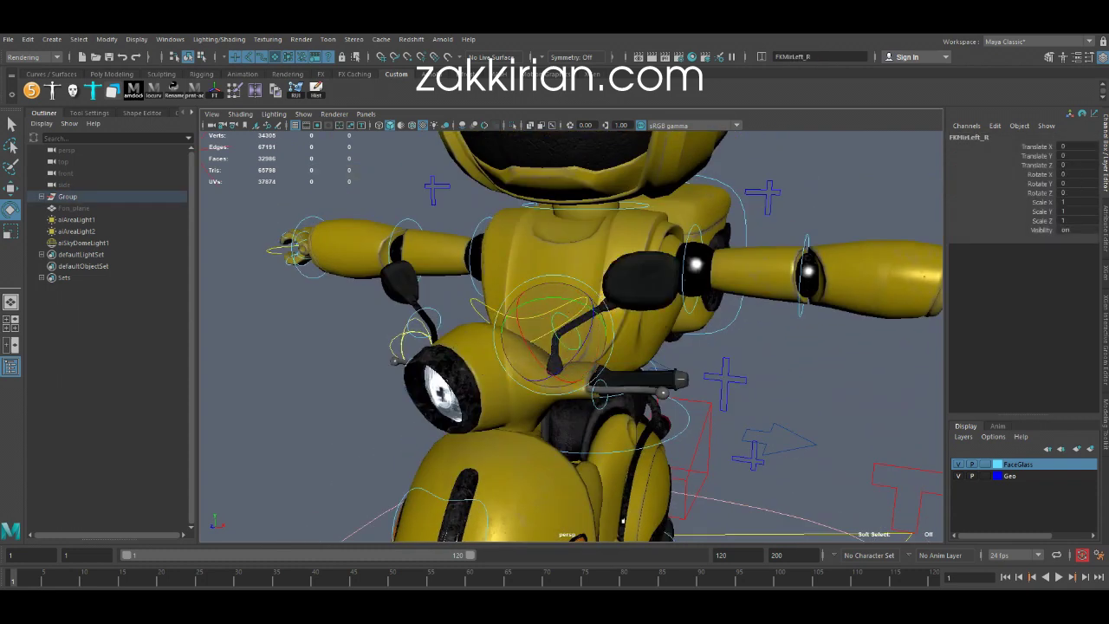
click(600, 398)
alt+drag(600, 398, 650, 424)
drag(372, 390, 394, 395)
key(ctrl+z)
alt+drag(485, 415, 598, 351)
alt+middle_drag(598, 485, 563, 295)
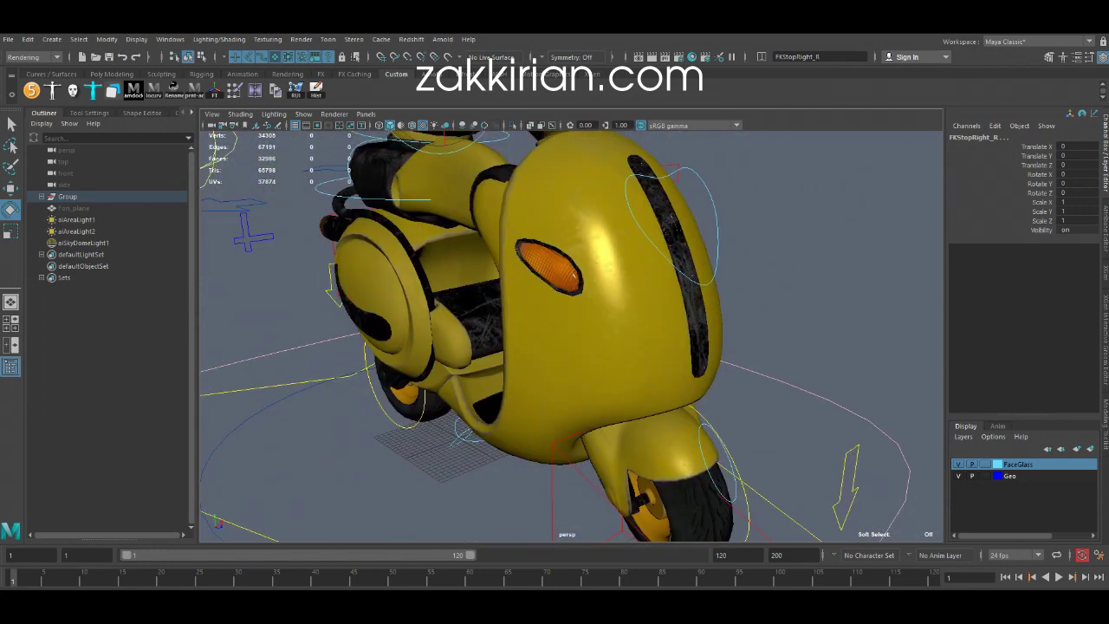
Try to move the IK leg controls that carry the scooter's wheel halves, and undo it.
click(805, 285)
scroll(571, 338, down, 5)
alt+drag(485, 363, 641, 329)
alt+middle_drag(555, 303, 606, 397)
scroll(572, 346, down, 3)
click(698, 497)
key(w)
drag(698, 454, 700, 413)
key(ctrl+z)
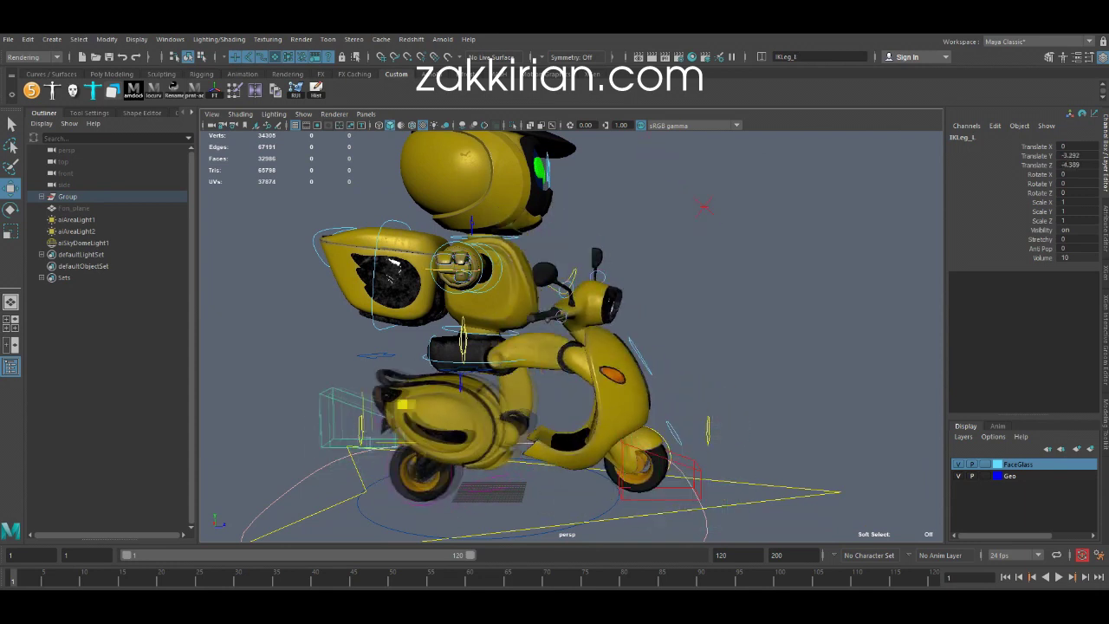
Try to open and shift the delivery bag's lid with the FKBagCap_M control, and undo the changes.
alt+drag(520, 347, 598, 372)
scroll(520, 347, up, 4)
click(442, 268)
alt+drag(520, 346, 468, 334)
drag(496, 372, 494, 382)
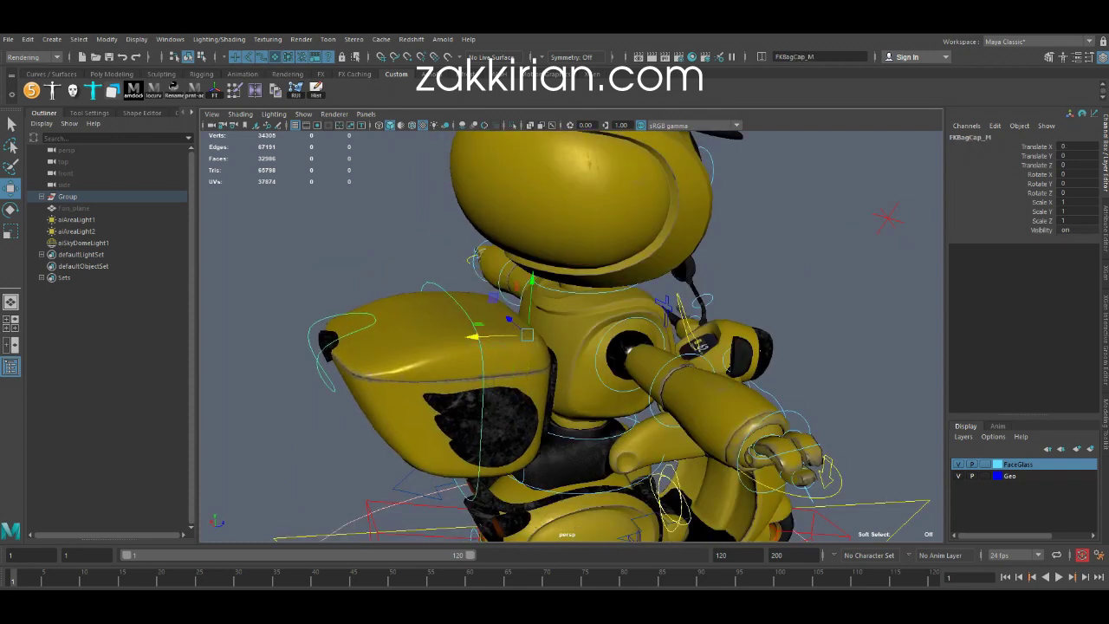
drag(480, 319, 518, 284)
alt+drag(520, 329, 793, 351)
key(ctrl+z)
drag(567, 303, 544, 270)
alt+drag(519, 346, 641, 285)
key(ctrl+z)
Try to move the whole delivery bag with the FKBag_M control, and undo the moves.
click(582, 347)
drag(559, 299, 663, 314)
key(ctrl+z)
key(w)
key(ctrl+z)
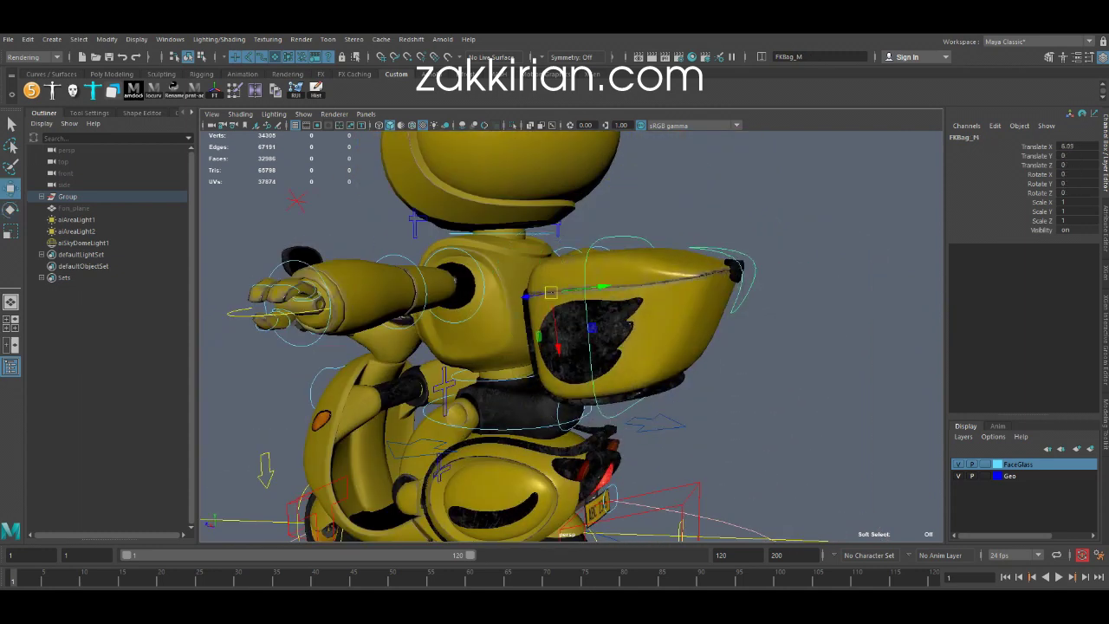
Select the scooter's seat control FKSeat_M.
alt+drag(554, 346, 580, 364)
click(762, 346)
alt+right_drag(606, 363, 563, 355)
alt+drag(563, 355, 606, 329)
click(511, 374)
alt+drag(520, 372, 598, 360)
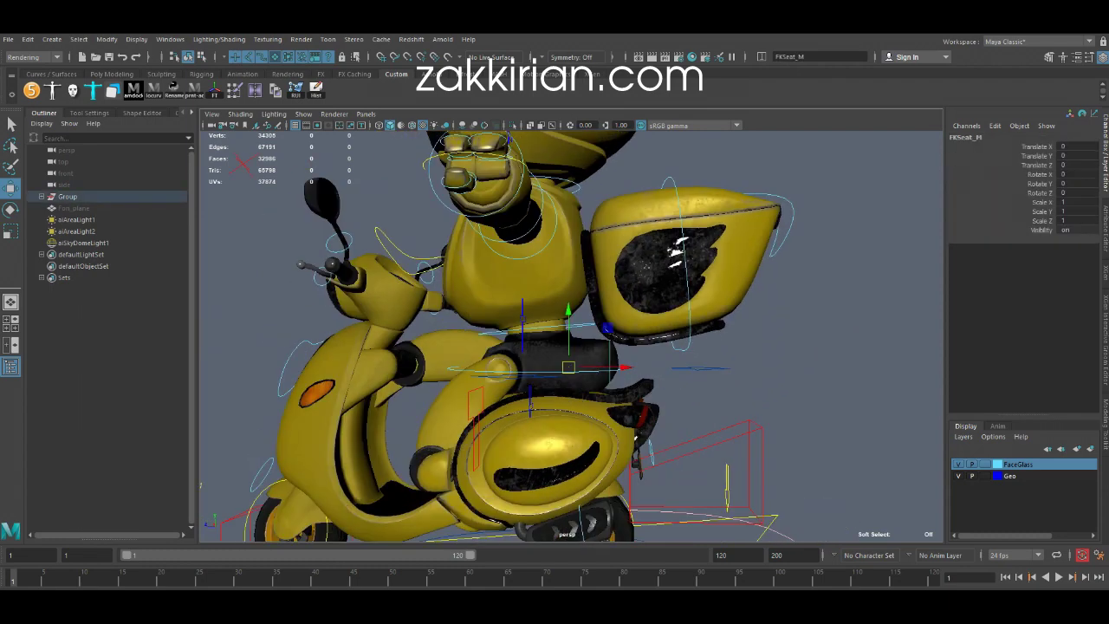
Try to rotate the torso with the FKSpine1_M control at the waist, and undo it.
click(762, 346)
click(572, 327)
mouse_move(571, 288)
mouse_down()
mouse_move(589, 313)
mouse_move(559, 282)
mouse_up()
key(ctrl+z)
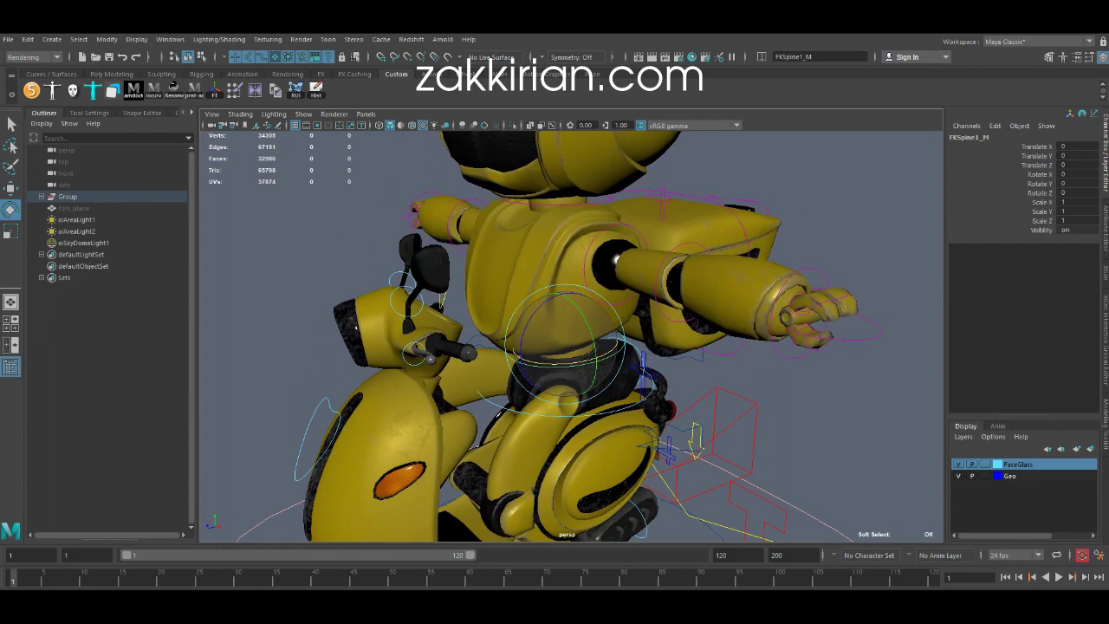
Try to move the head away from the body with the FKHead_M control, and undo it.
key(w)
alt+middle_drag(562, 295, 558, 396)
click(555, 334)
drag(555, 264, 537, 281)
key(ctrl+z)
alt+middle_drag(537, 281, 524, 390)
key(Down)
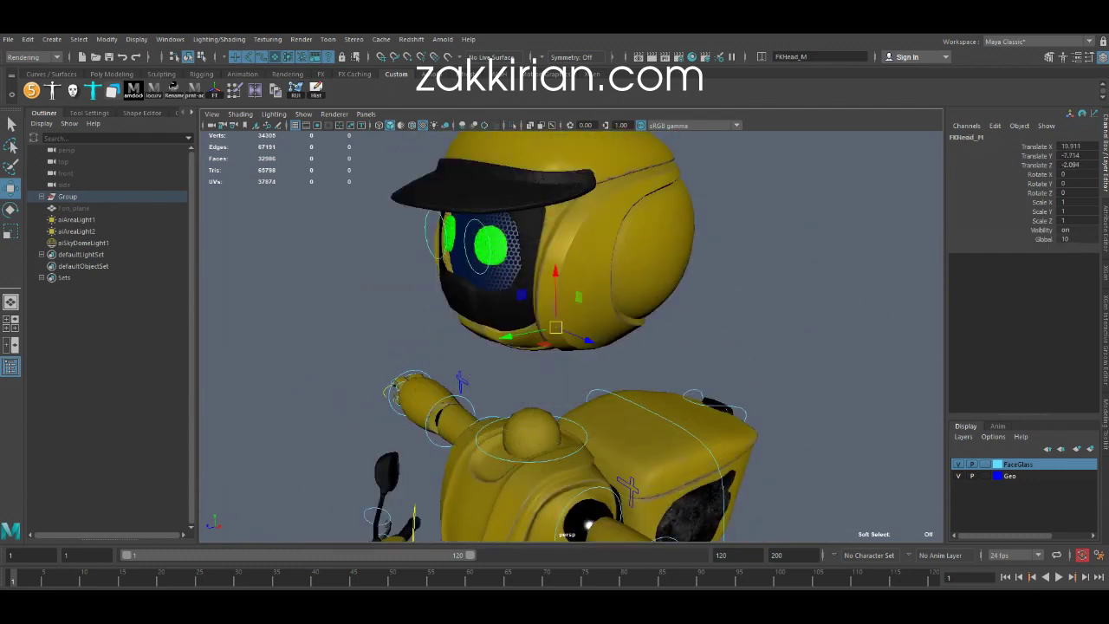
Try to rotate the head at the neck, and undo the rotation.
key(e)
drag(528, 415, 539, 423)
alt+right_drag(554, 372, 485, 373)
alt+drag(554, 364, 468, 338)
key(ctrl+z)
Try to move another control on the upper body, undo the move and clear the selection.
click(382, 346)
alt+drag(554, 394, 511, 379)
click(511, 377)
key(w)
drag(470, 336, 563, 373)
key(ctrl+z)
click(398, 352)
Select both arm FK/IK switch controls beside the shoulders and set FKIKBlend to 10.
alt+right_drag(562, 372, 494, 373)
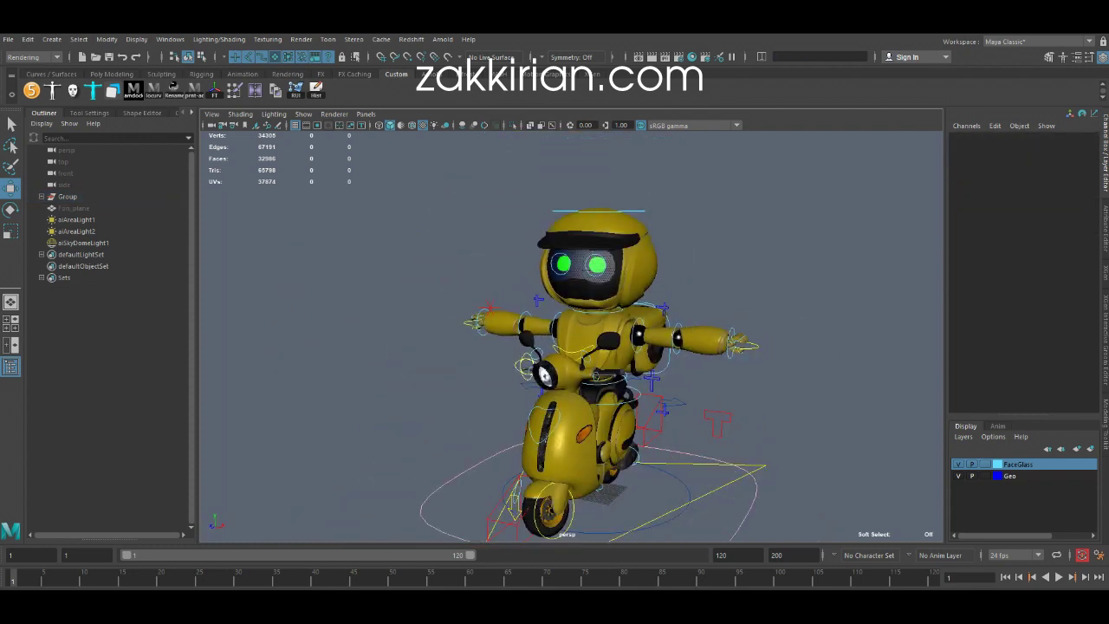
alt+middle_drag(554, 372, 524, 316)
alt+drag(524, 316, 530, 319)
click(626, 253)
shift+click(496, 250)
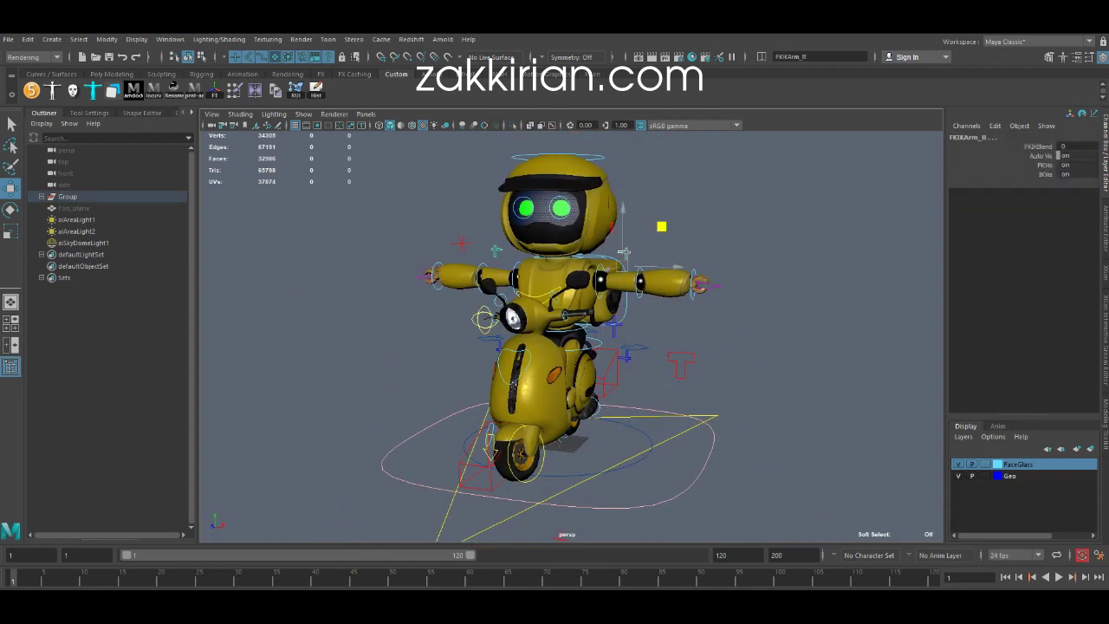
alt+drag(498, 253, 515, 266)
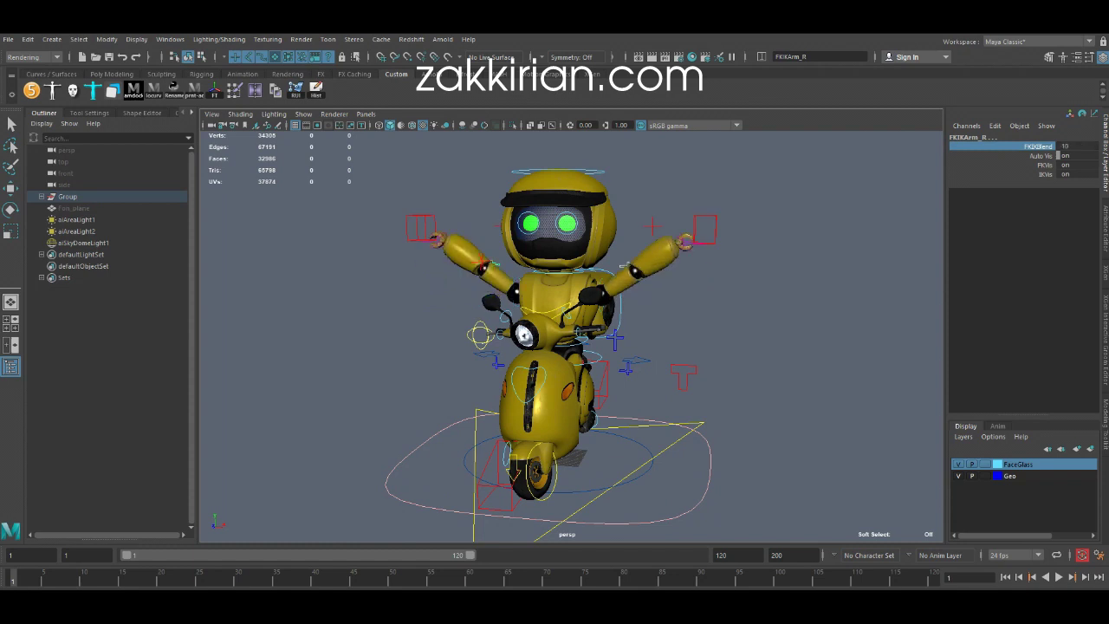
Move the left hand's IK control IKArm_L down towards the scooter's handlebar.
click(695, 229)
key(w)
drag(699, 229, 644, 343)
alt+drag(644, 342, 494, 351)
alt+right_drag(494, 351, 597, 355)
alt+middle_drag(554, 364, 589, 381)
drag(580, 455, 482, 370)
Refine the placement of the left hand's IK control so the hand sits at the handlebar grip.
alt+drag(481, 371, 464, 347)
key(w)
drag(459, 292, 637, 355)
drag(651, 406, 639, 409)
alt+right_drag(639, 408, 589, 403)
alt+drag(589, 402, 554, 390)
Move the left elbow's star-shaped pole vector control down beside the rear of the scooter.
click(742, 186)
alt+drag(742, 185, 607, 160)
drag(772, 209, 695, 385)
alt+drag(695, 385, 520, 368)
drag(528, 373, 702, 386)
alt+right_drag(701, 386, 754, 389)
Try to rotate the handlebar control FKHandlebar_R while the left hand is detached, and undo it.
click(541, 313)
alt+drag(541, 314, 576, 319)
key(e)
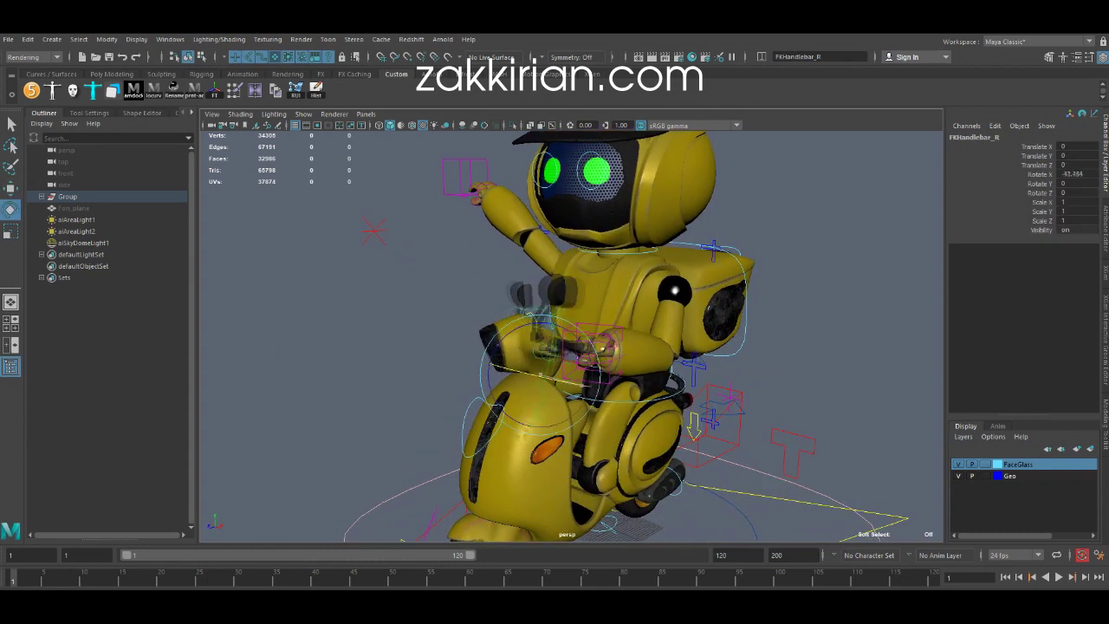
key(ctrl+z)
Set Handlebar Att to 1 on the left hand's IK control IKArm_L.
click(620, 349)
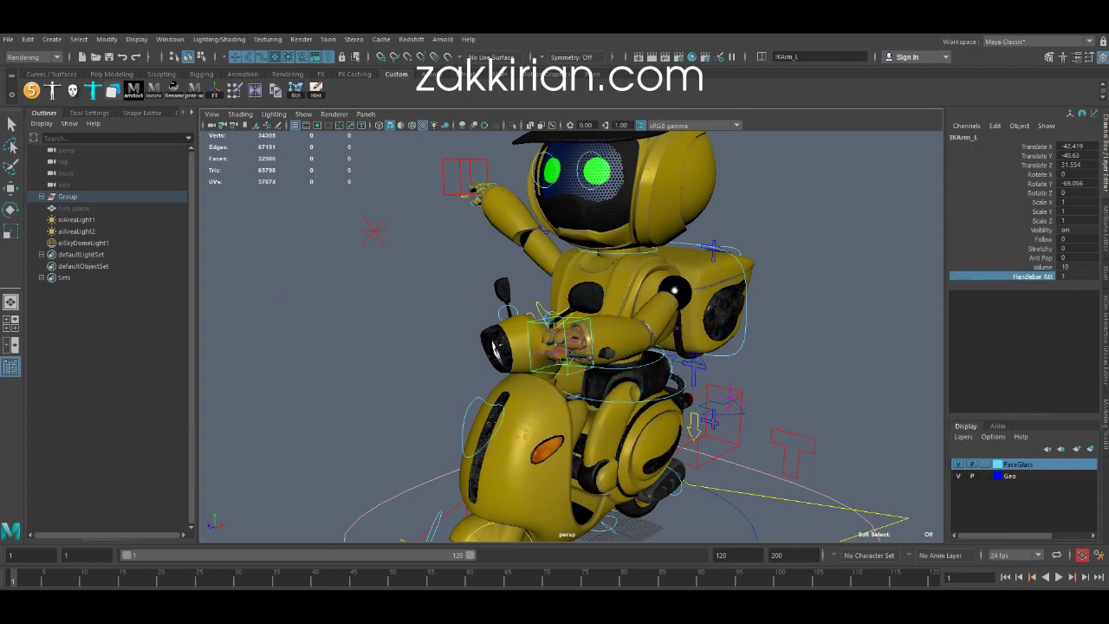
alt+drag(620, 349, 546, 328)
click(485, 286)
alt+drag(485, 286, 563, 290)
click(598, 291)
Try to rotate the handlebar control FKHandlebar_R again, and undo the rotation.
click(535, 314)
key(e)
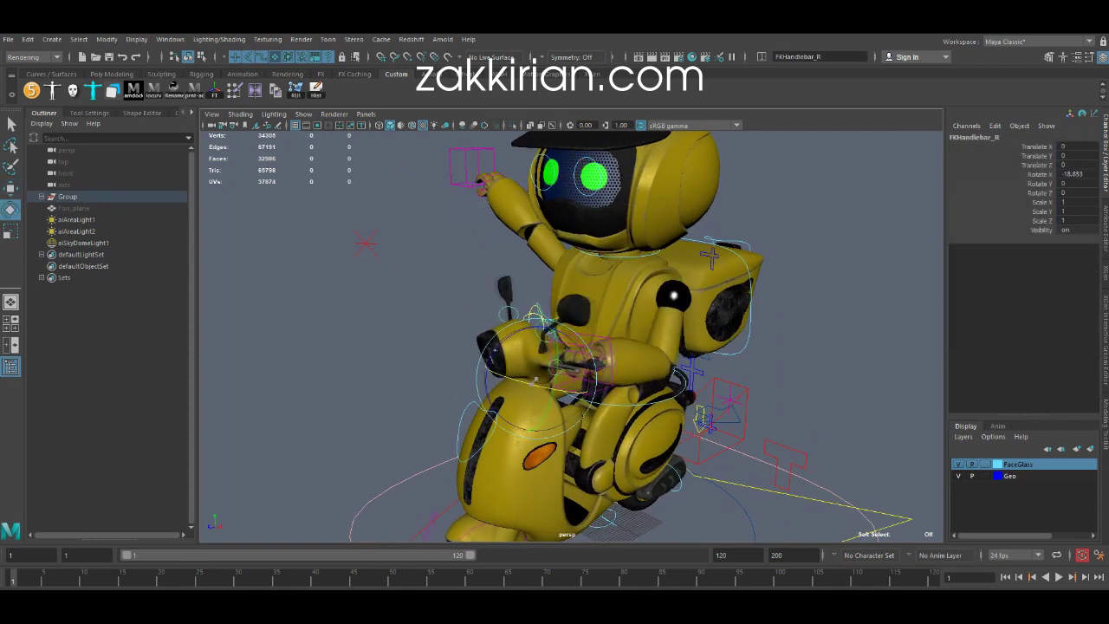
drag(536, 378, 554, 350)
key(ctrl+z)
Set Handlebar Att to 0 on IKArm_L, try to move the handlebar away from the scooter, and undo it.
click(589, 385)
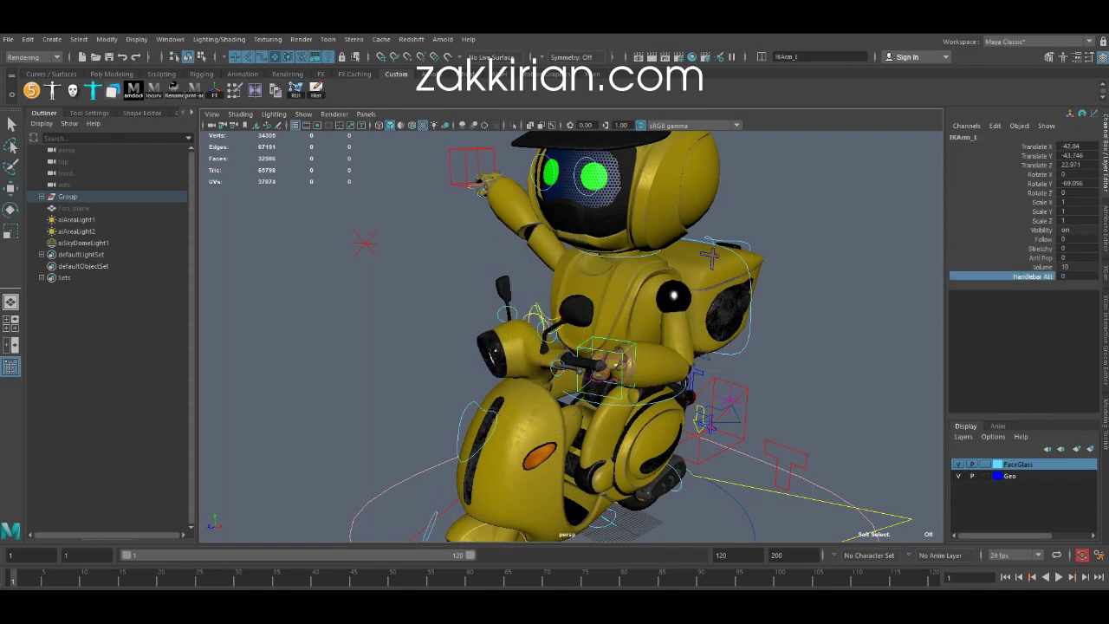
click(536, 314)
drag(536, 377, 498, 339)
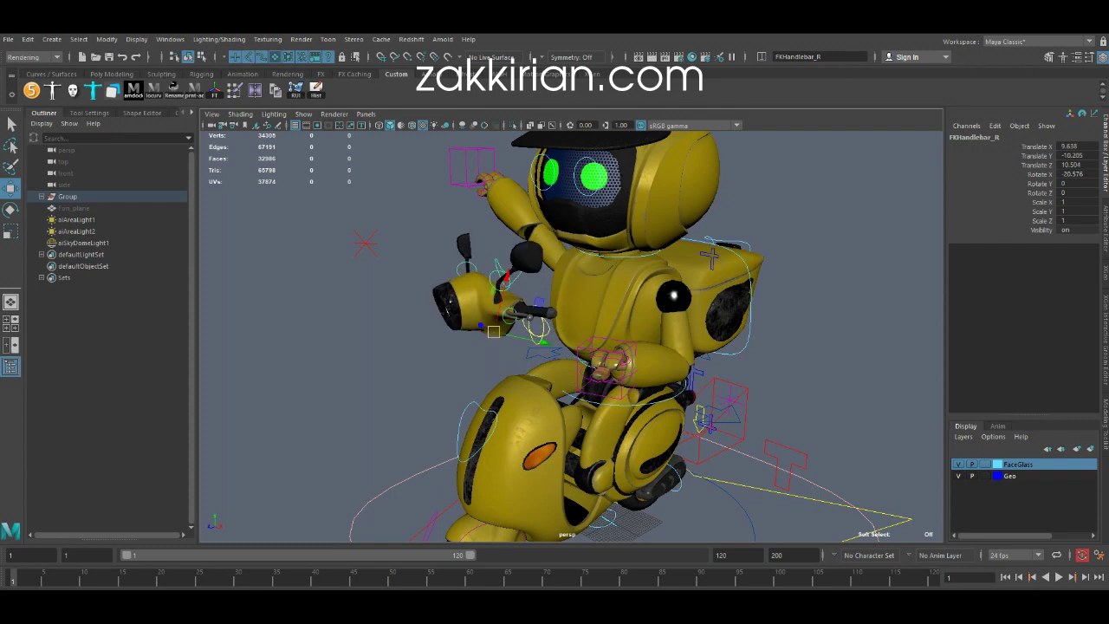
key(ctrl+z)
key(e)
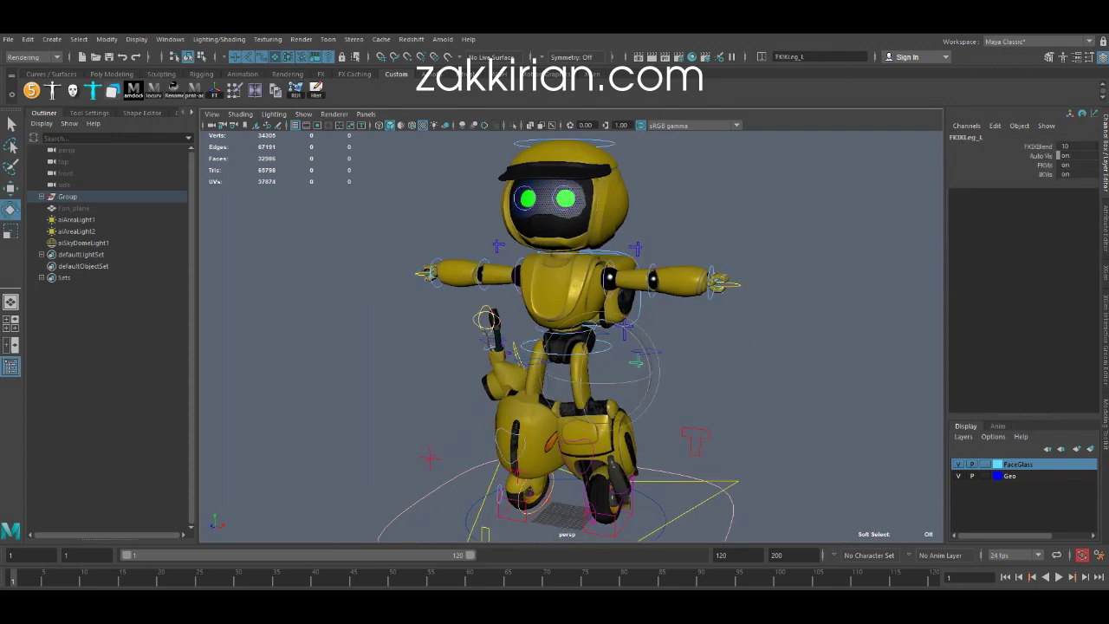
Rotate the hip control of the standing robot with its leg FKIKBlend at 10.
alt+drag(433, 364, 702, 363)
alt+drag(506, 364, 627, 343)
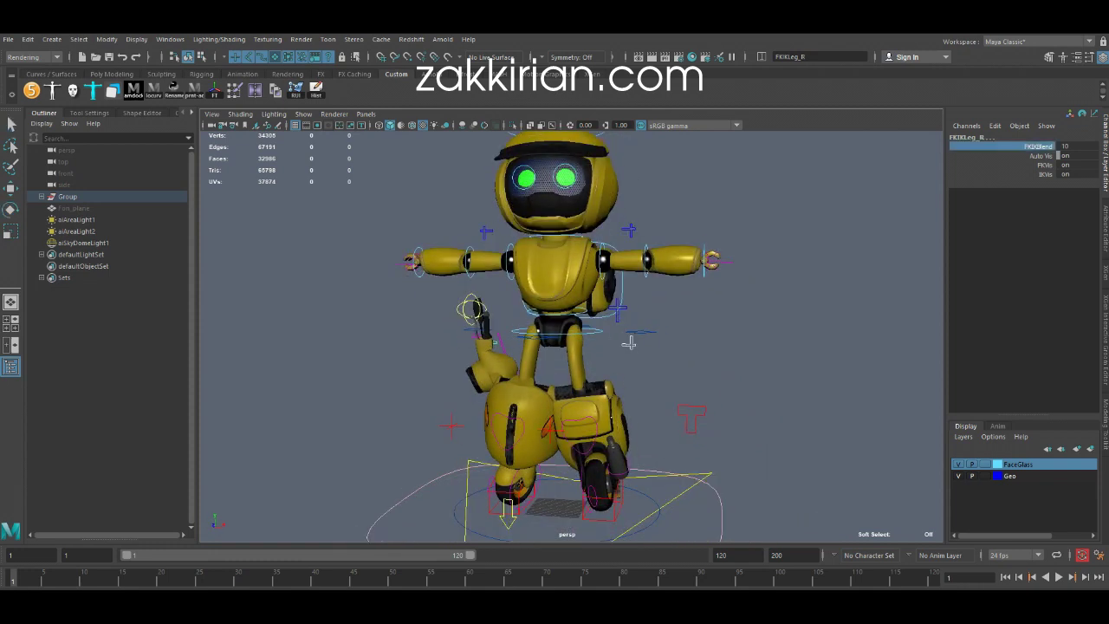
click(593, 330)
key(e)
drag(575, 383, 553, 396)
click(619, 384)
alt+drag(624, 390, 567, 371)
Adjust the T-shaped control beside the standing robot's legs.
click(683, 442)
alt+drag(682, 442, 693, 440)
alt+middle_drag(693, 440, 679, 397)
drag(729, 390, 719, 424)
mouse_move(719, 424)
alt+mouse_down()
mouse_move(771, 420)
mouse_move(712, 424)
mouse_move(717, 412)
alt+mouse_up()
click(745, 390)
click(639, 415)
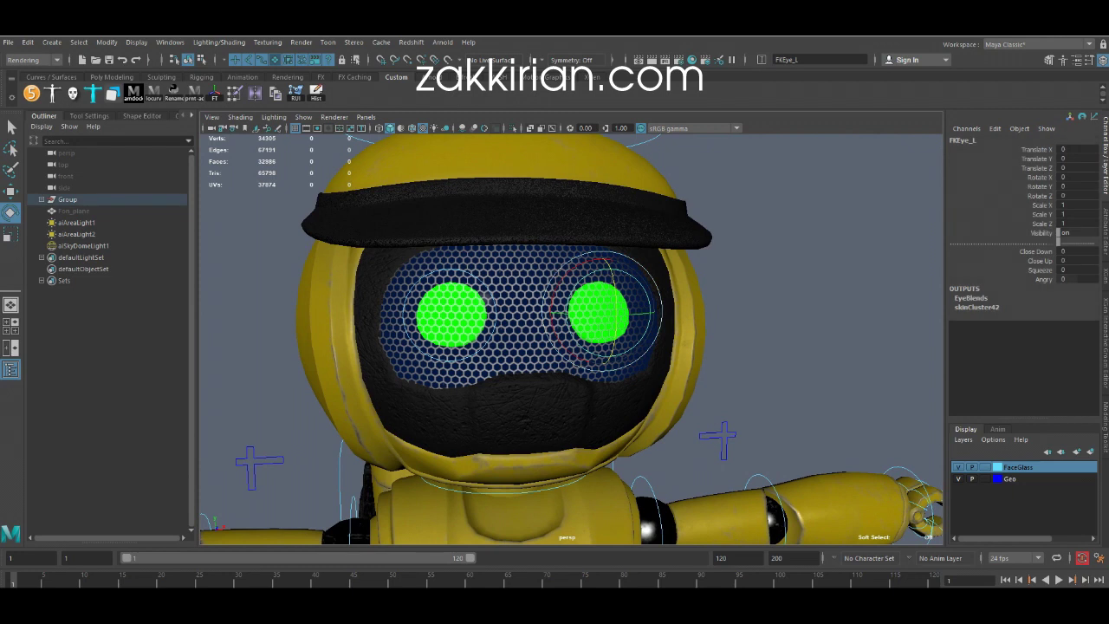
Try to move the right eye with the FKEye_R control, and undo it.
drag(451, 317, 443, 305)
key(ctrl+z)
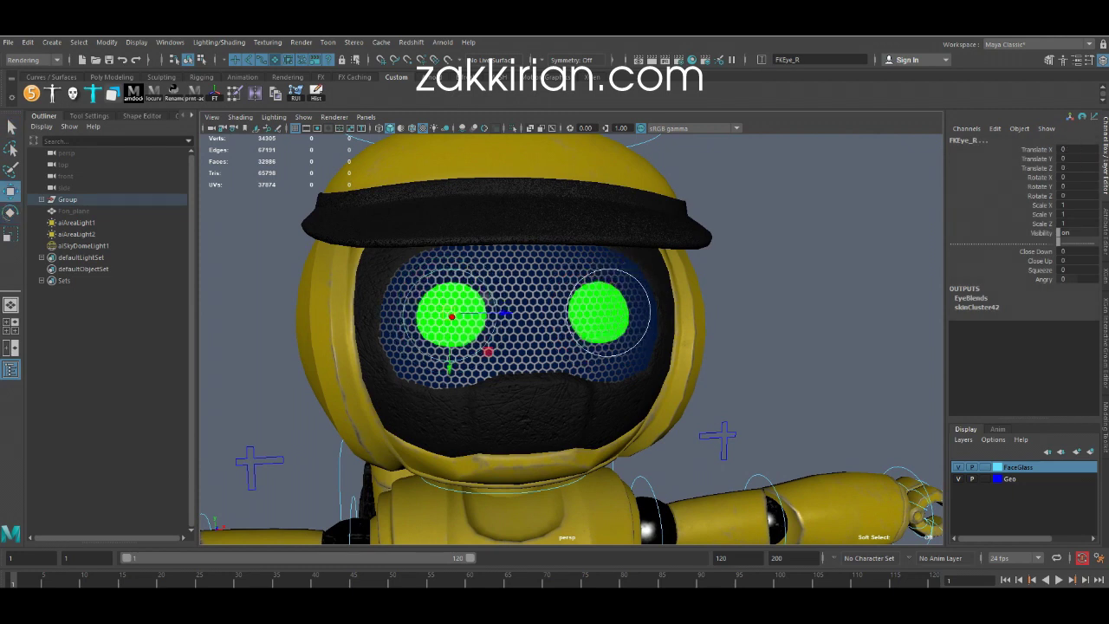
Try the Close Down attribute on both eye controls, and undo the change.
key(ctrl+z)
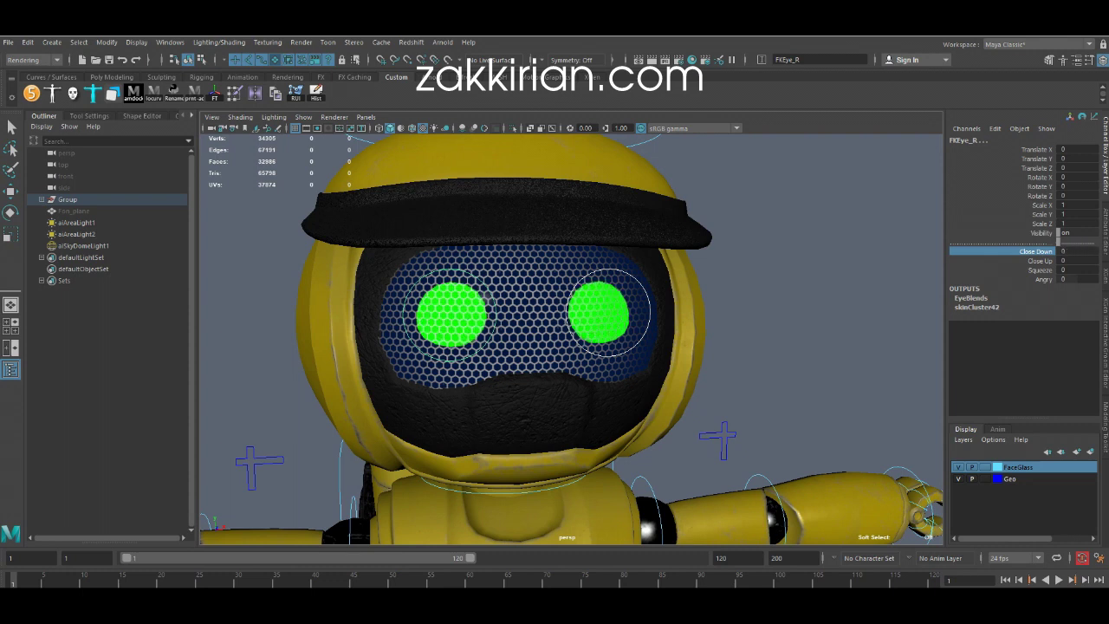
mouse_move(488, 296)
middle_down()
mouse_move(511, 296)
mouse_move(479, 295)
mouse_move(493, 296)
middle_up()
key(ctrl+z)
Set Angry to -1 on both eye controls, and reset it to 0.
text(-1)
key(Return)
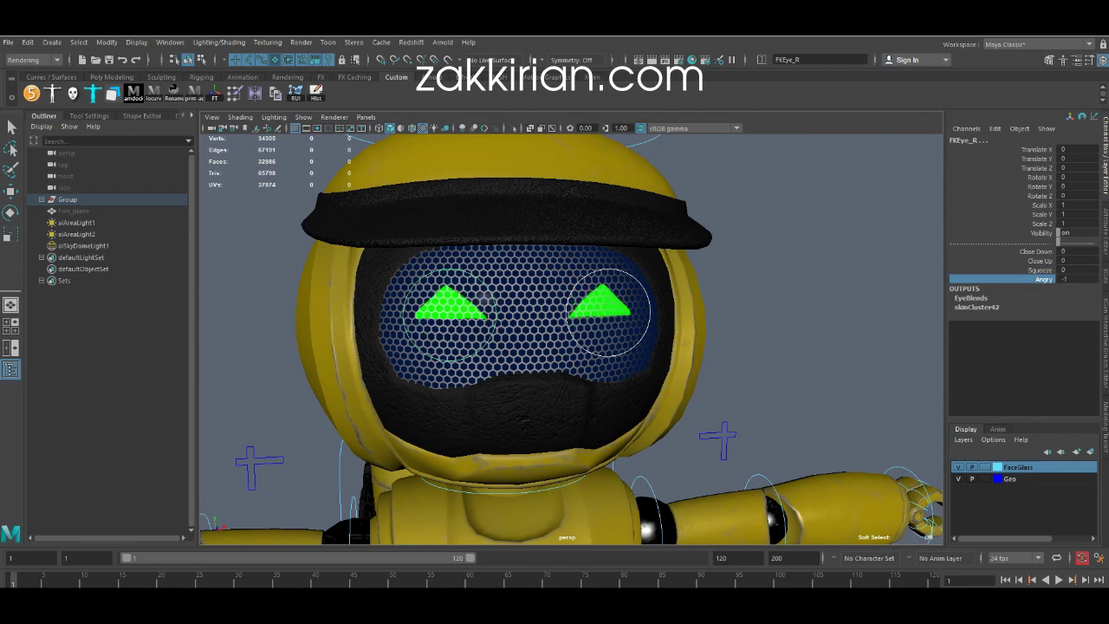
text(0)
key(Return)
Try scaling and moving both eyes and adjusting their Close Up, Squeeze and Angry attributes.
key(r)
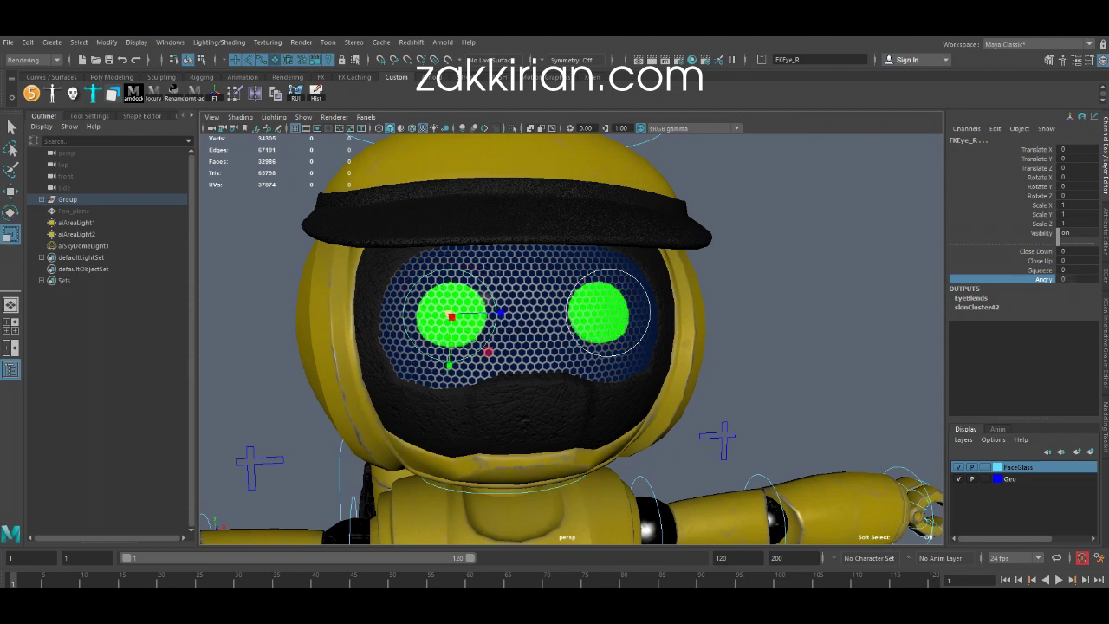
drag(449, 314, 490, 315)
click(1039, 261)
middle_drag(779, 294, 866, 294)
click(1039, 270)
click(1043, 280)
drag(448, 367, 449, 336)
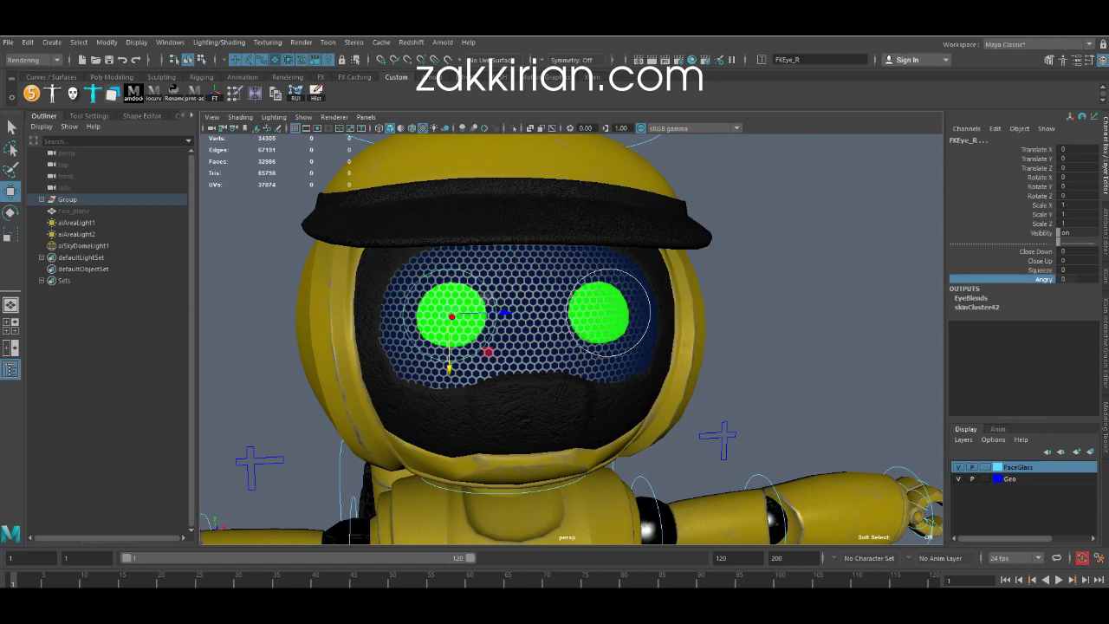
Reshape the left eye into a slanted squint with the FKEye_L attributes, and raise its control.
mouse_move(779, 294)
middle_down()
mouse_move(866, 294)
mouse_move(779, 294)
middle_up()
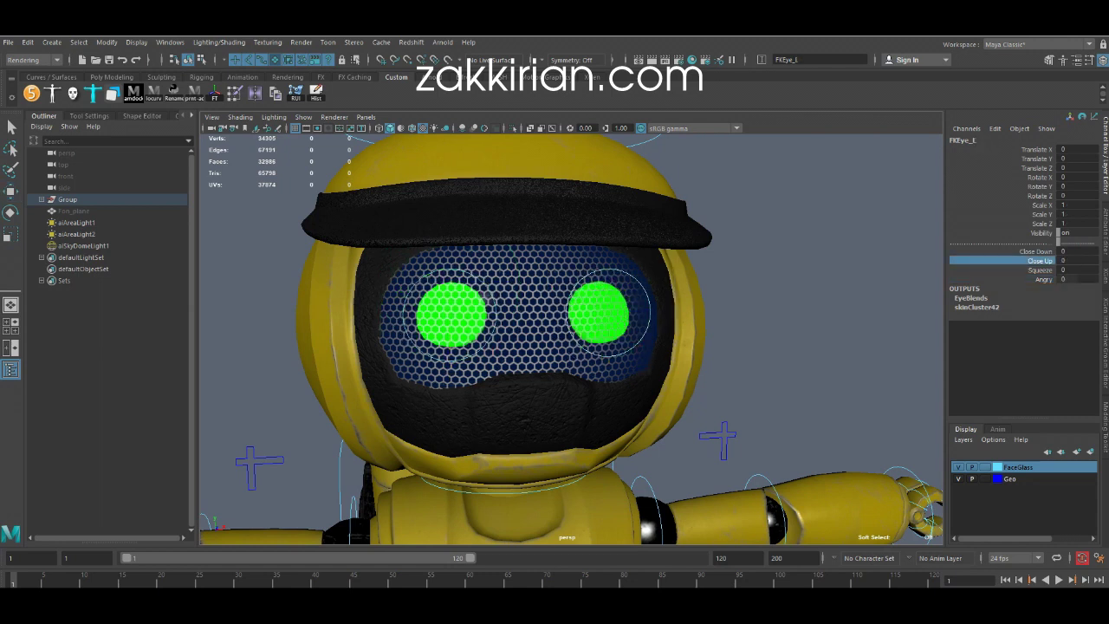
drag(645, 286, 638, 314)
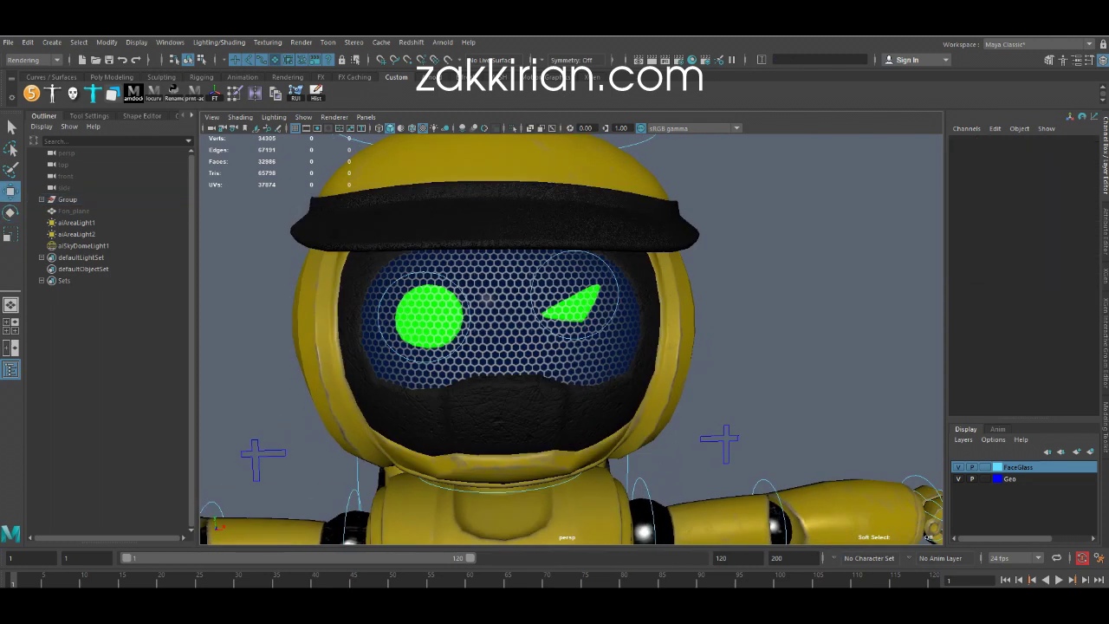